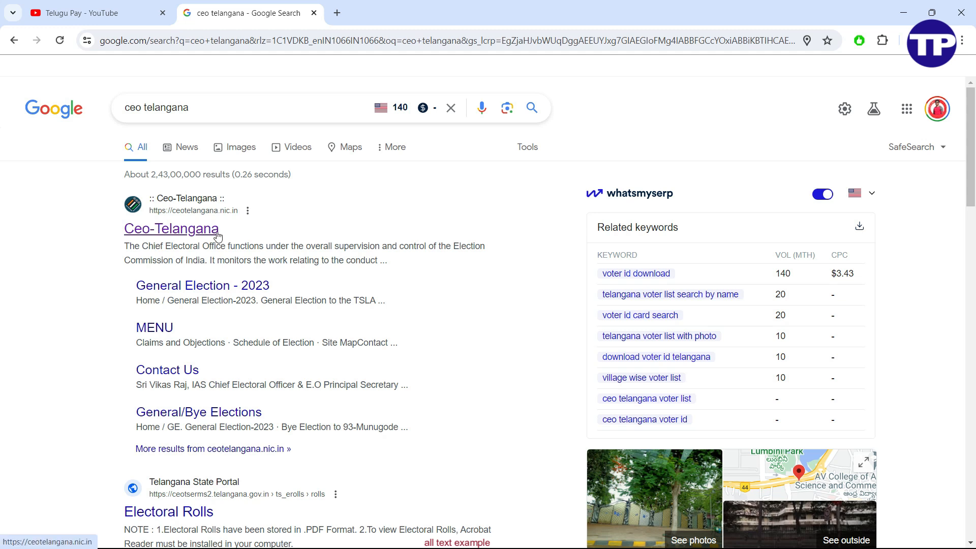
# Open the official Ceo-Telangana site from the Google results for 'ceo telangana'
pyautogui.click(198, 234)
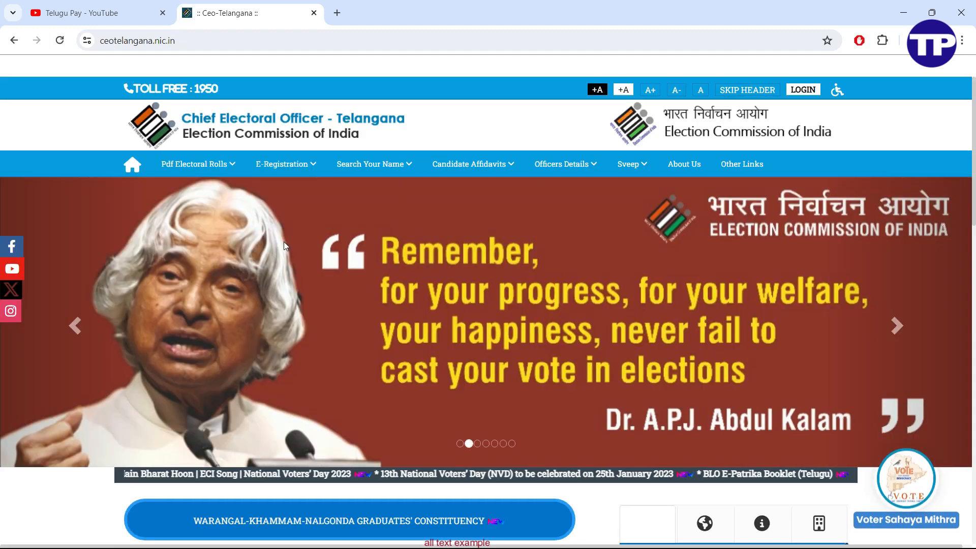
# Open Form18 (Graduates) from the E-Registration > Council Constituency menu in a new tab
pyautogui.moveTo(293, 171)
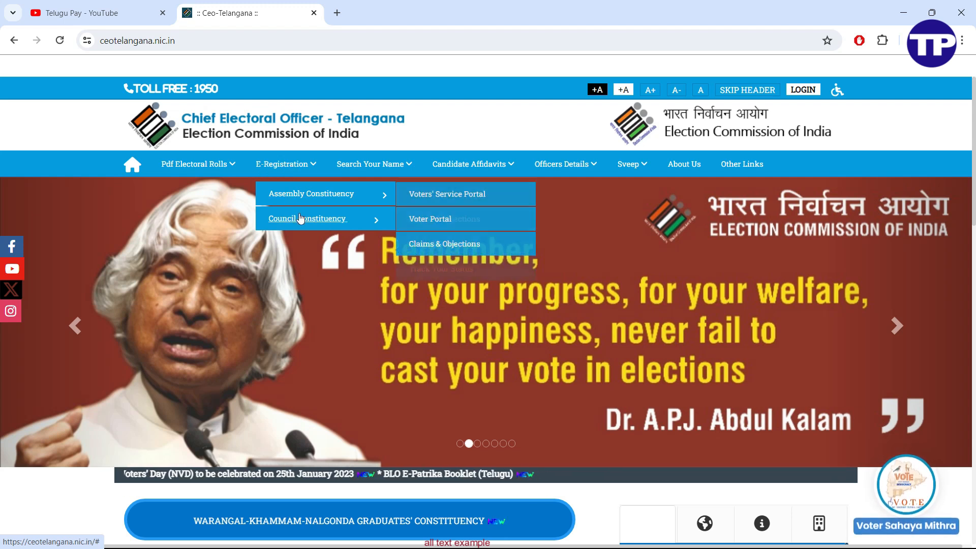
pyautogui.moveTo(284, 220)
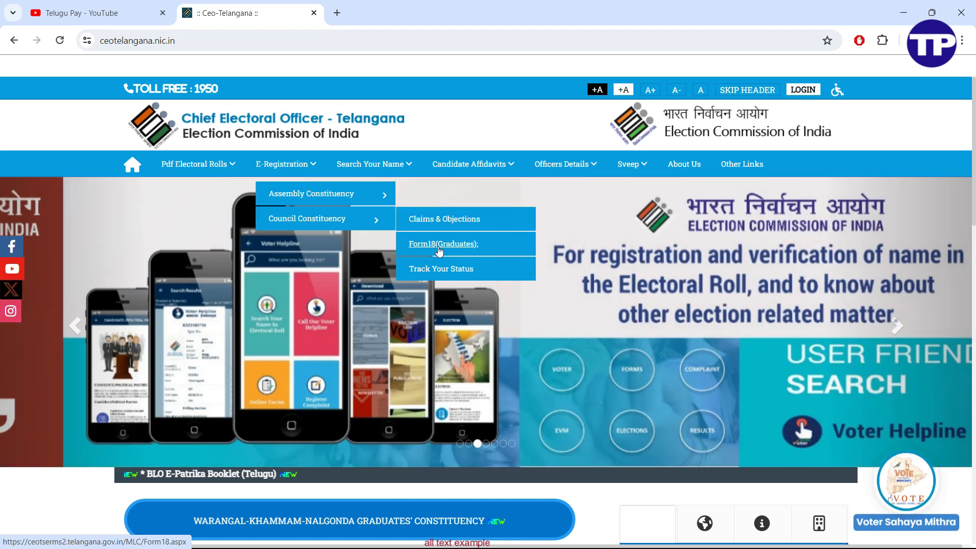
pyautogui.click(445, 246)
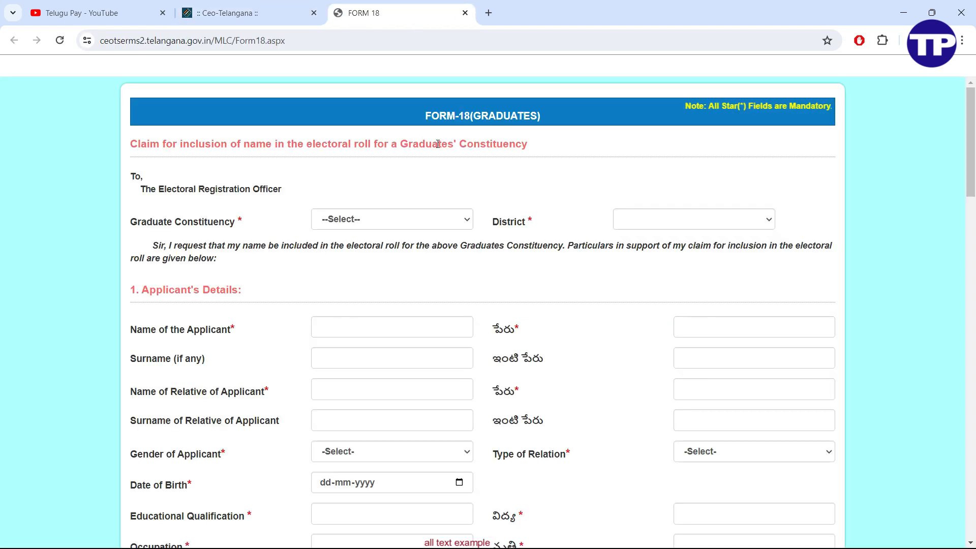
# Set Graduate Constituency to Warangal-Khammam-Nalgonda and District to 30-Bhadradri
pyautogui.moveTo(425, 116); pyautogui.dragTo(544, 116)
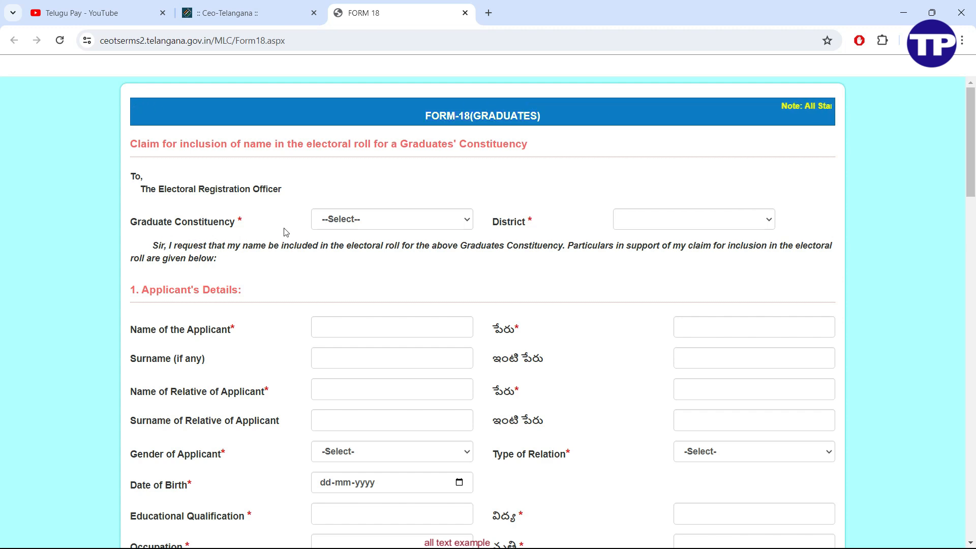
pyautogui.click(318, 224)
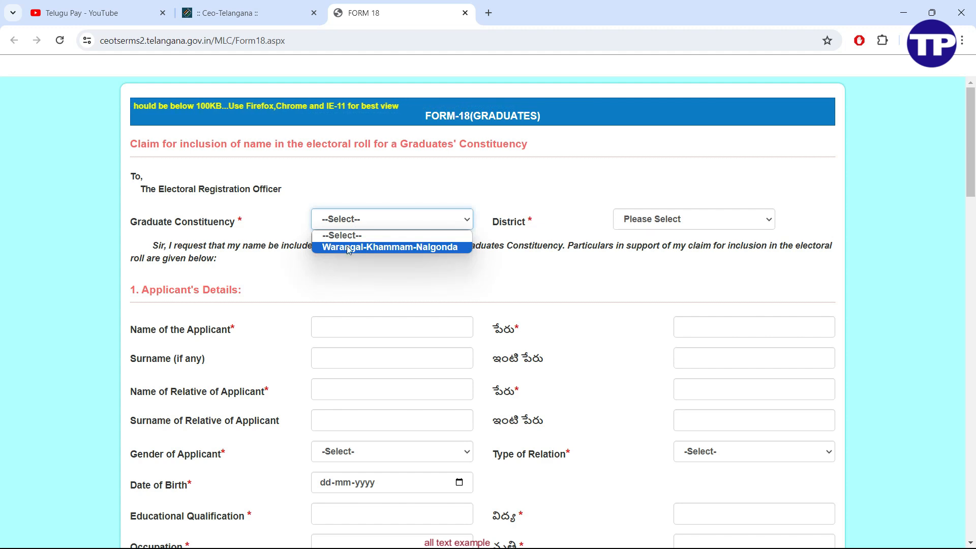
pyautogui.click(370, 248)
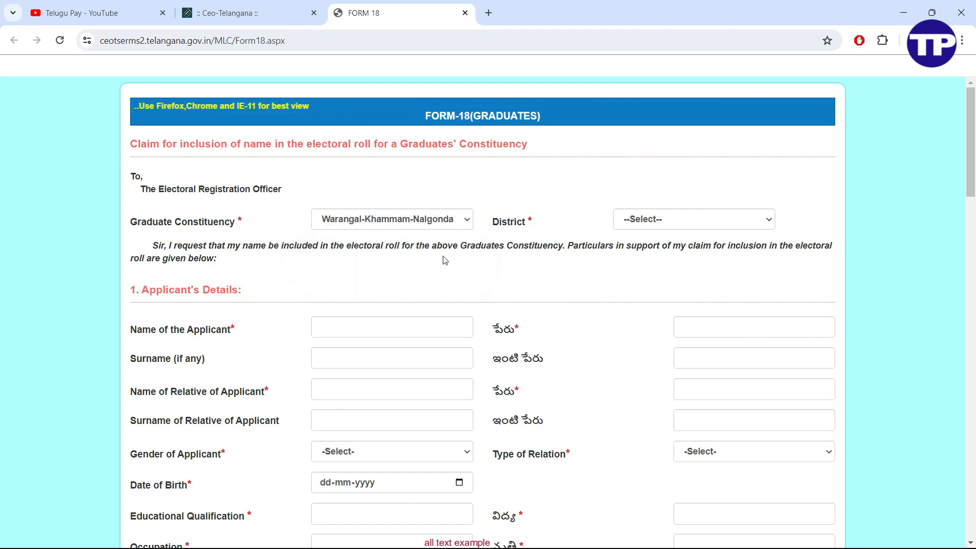
pyautogui.click(636, 220)
pyautogui.click(654, 350)
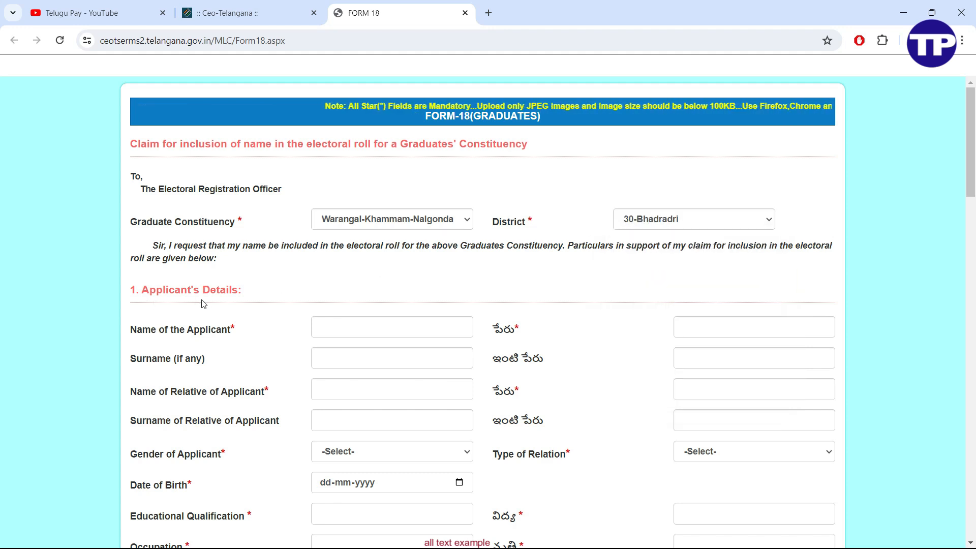
# Fill in the applicant's names, gender Male, date of birth 11-11-1985 and qualification Graduate
pyautogui.scroll(-3, 208, 303)
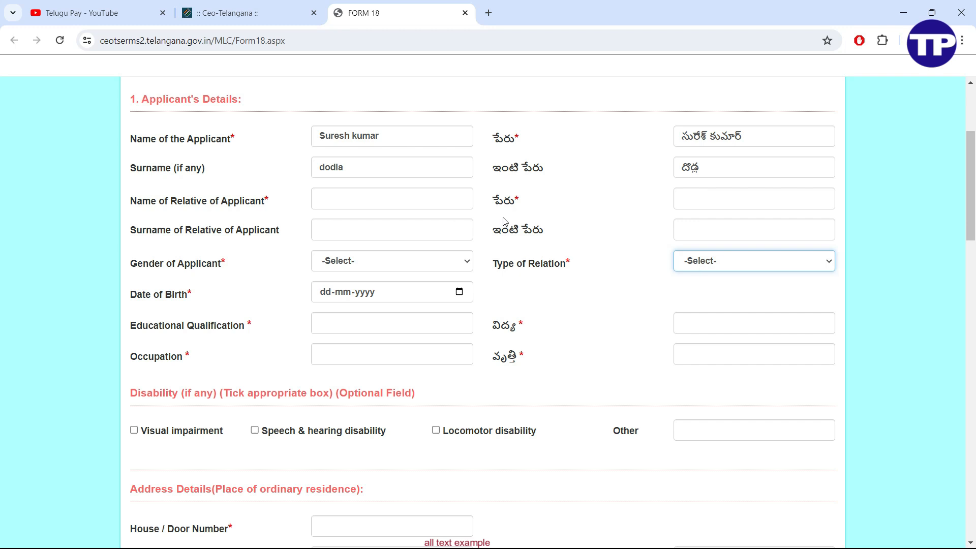
pyautogui.click(432, 200)
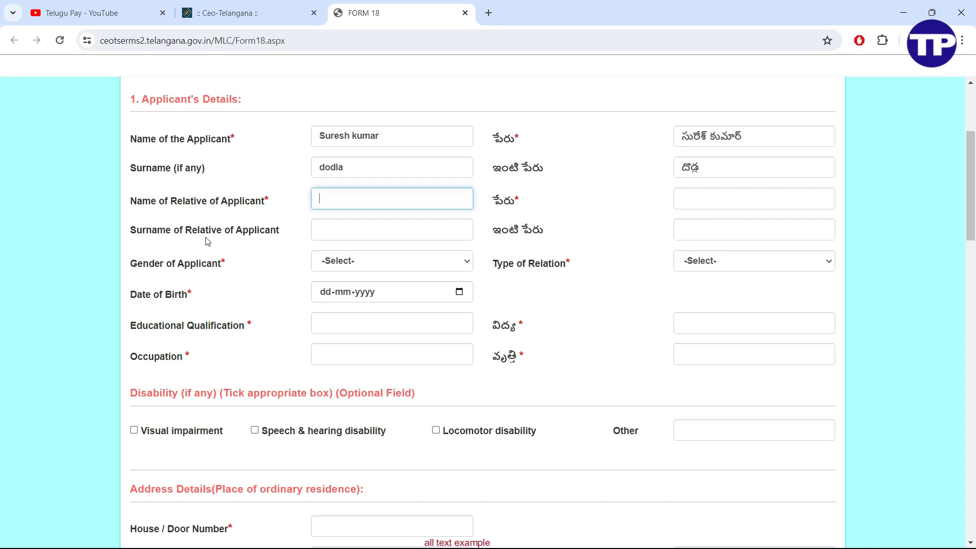
pyautogui.click(358, 260)
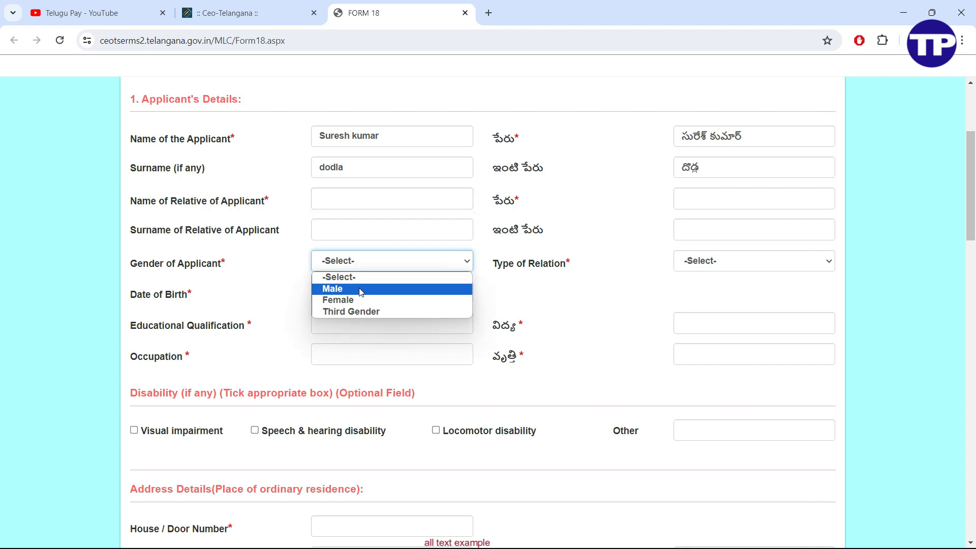
pyautogui.click(361, 290)
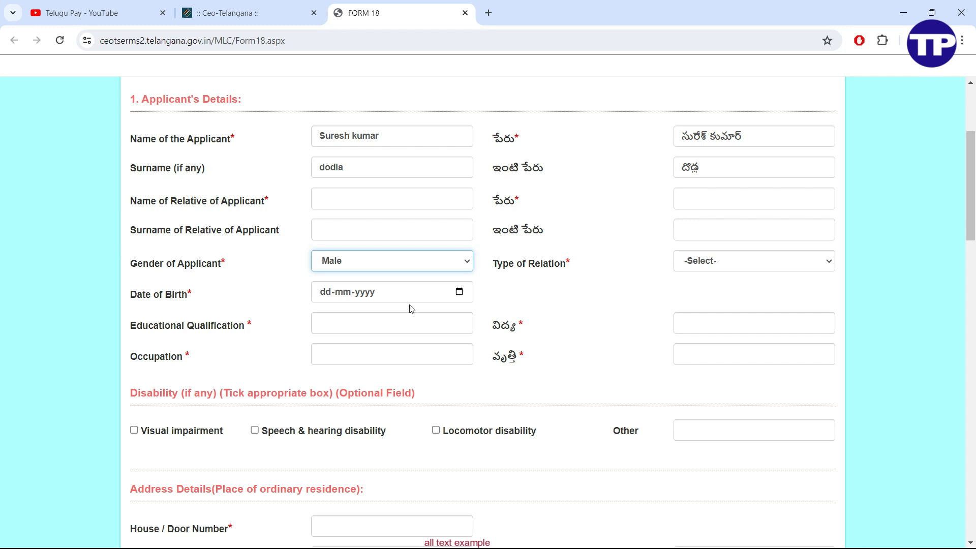
pyautogui.click(453, 294)
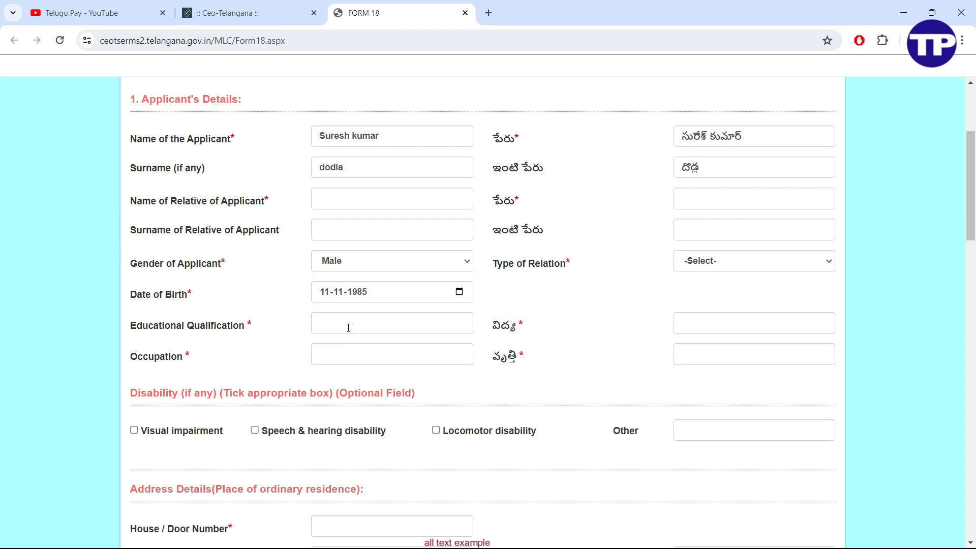
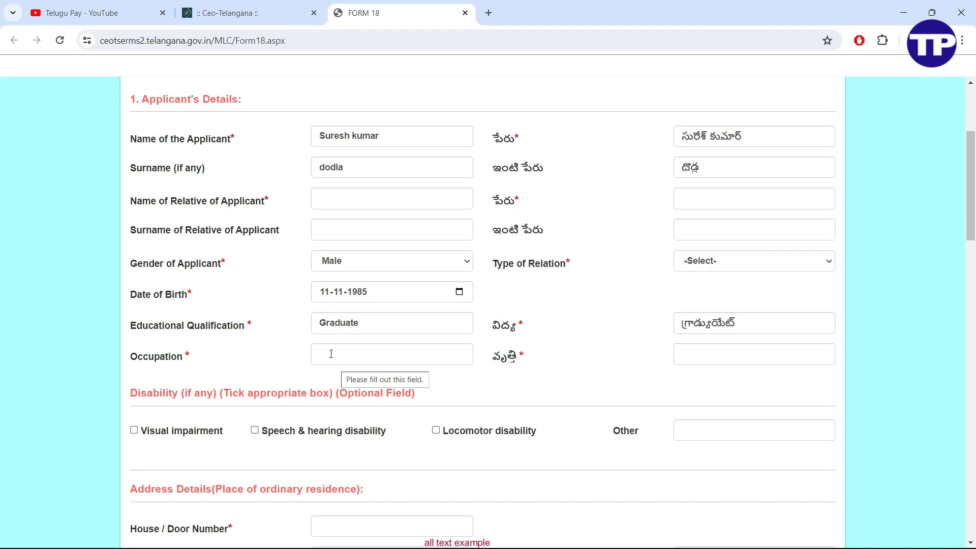
pyautogui.scroll(1, 331, 354)
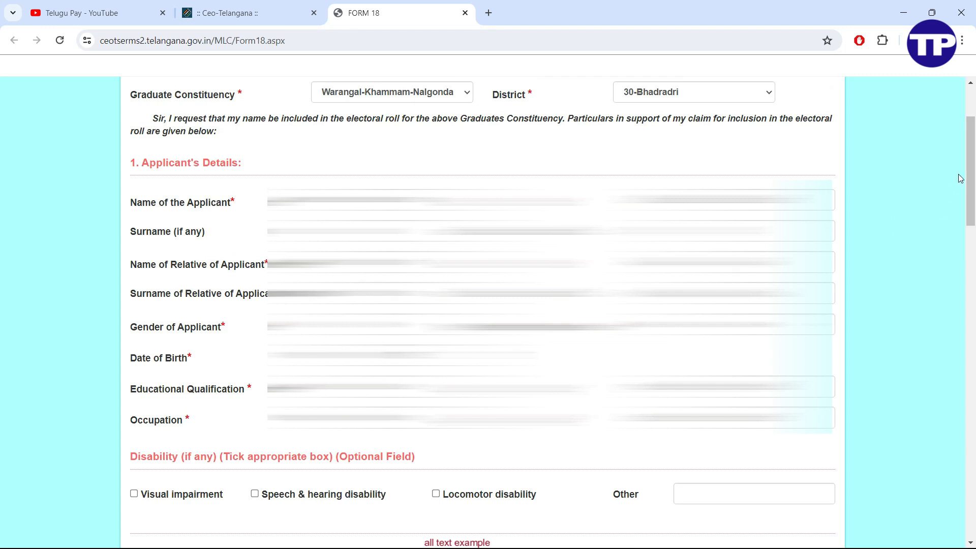
# Scroll down to the Assembly Constituency & EPIC and Aadhaar Details sections
pyautogui.scroll(-6, 961, 179)
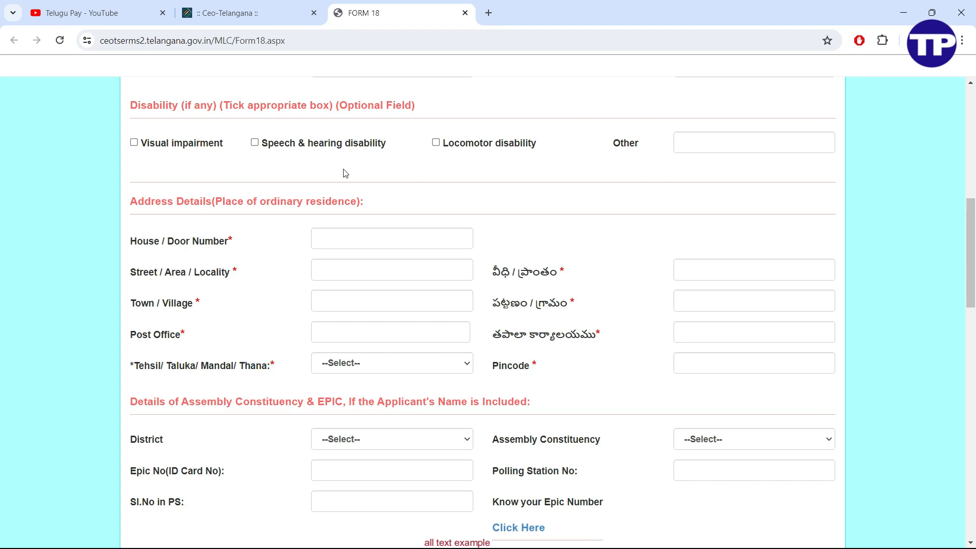
pyautogui.scroll(-2, 345, 174)
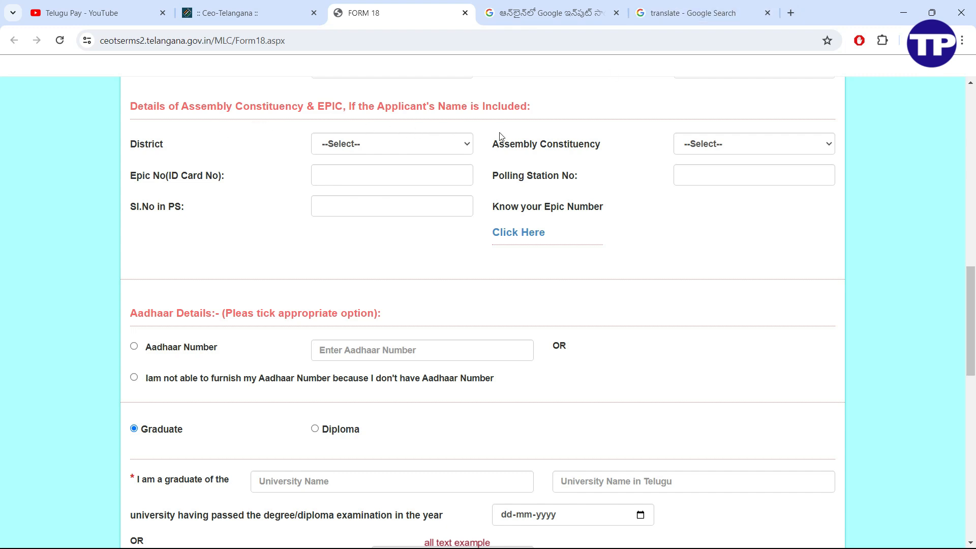
# Set the EPIC section's District to 30-Bhadradri and Assembly Constituency to 110-Pinapaka(ST)
pyautogui.click(466, 150)
pyautogui.click(346, 301)
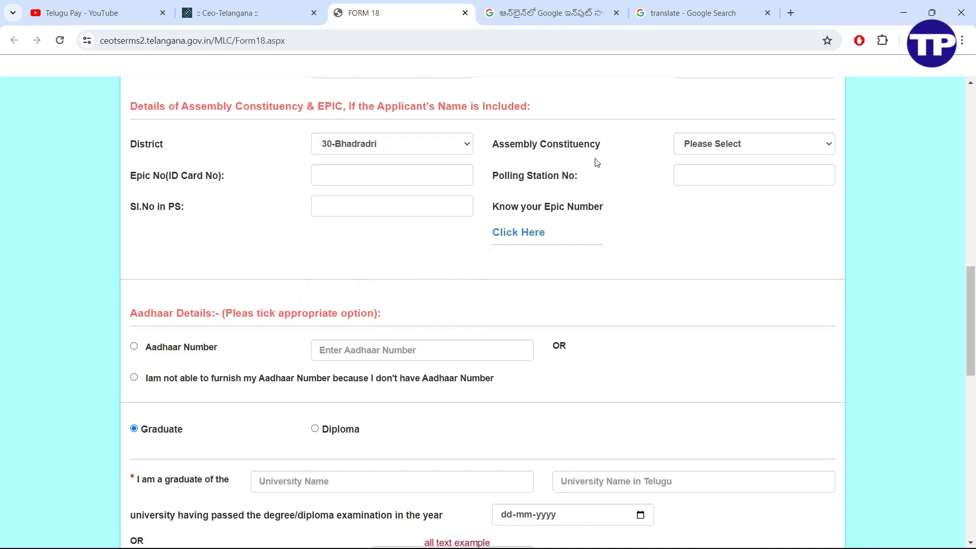
pyautogui.click(717, 145)
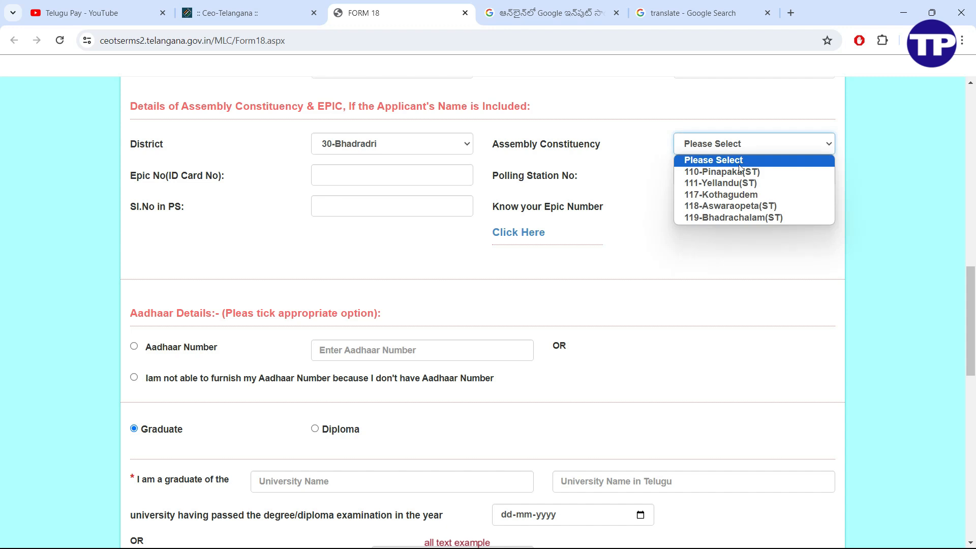
pyautogui.press('Escape')
pyautogui.press('Down')
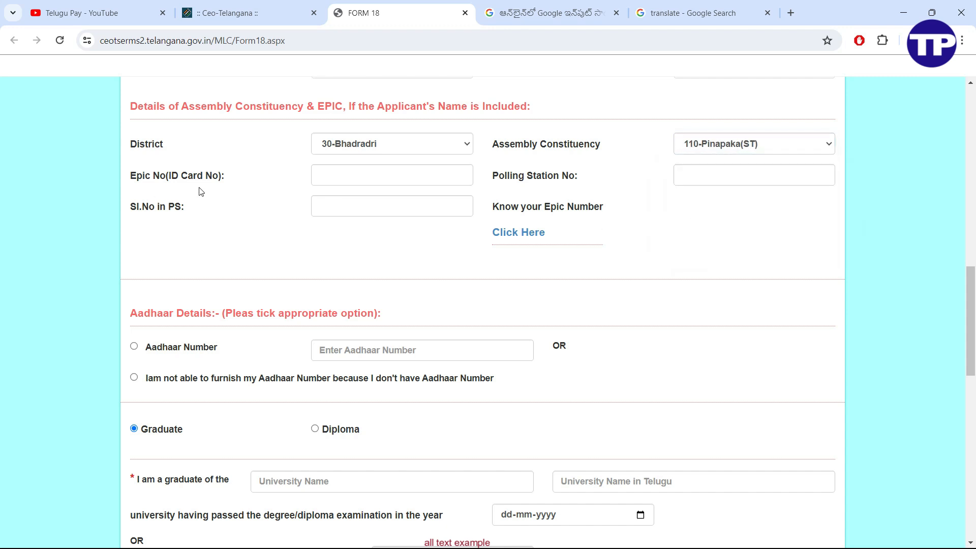
pyautogui.click(371, 179)
pyautogui.click(253, 208)
# Search the Voters' Services Portal for Telangana, Bhadradri district, Pinapaka constituency with the captcha
pyautogui.click(523, 238)
pyautogui.click(341, 237)
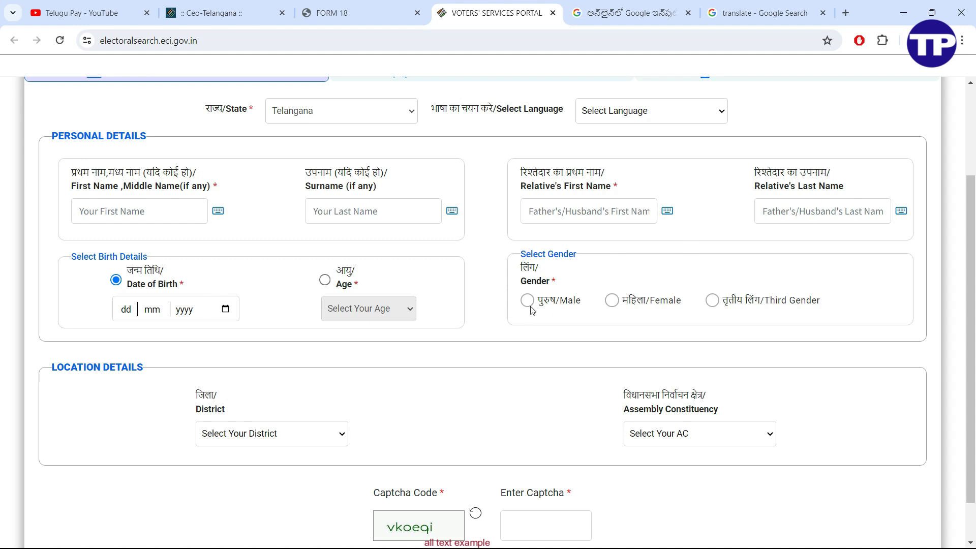
pyautogui.scroll(-1, 164, 265)
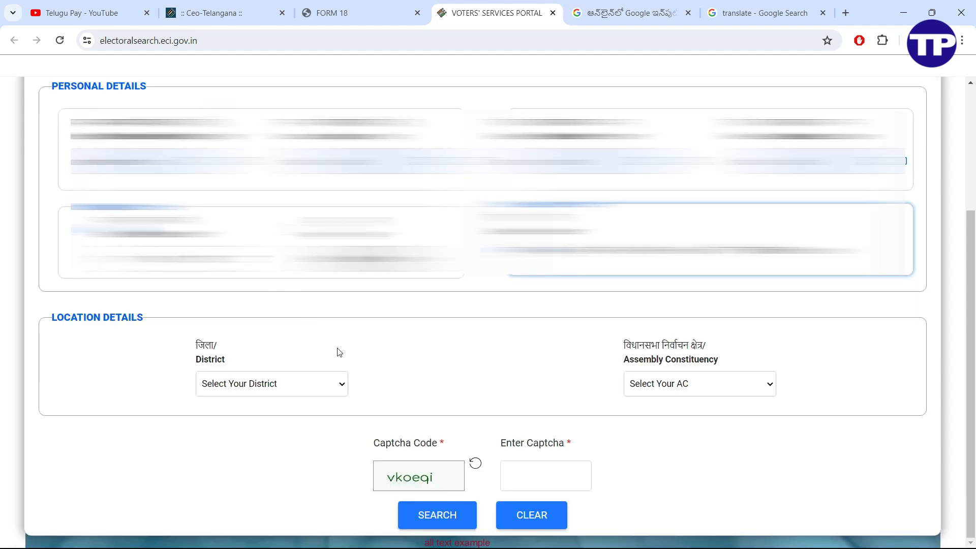
pyautogui.click(303, 390)
pyautogui.click(303, 343)
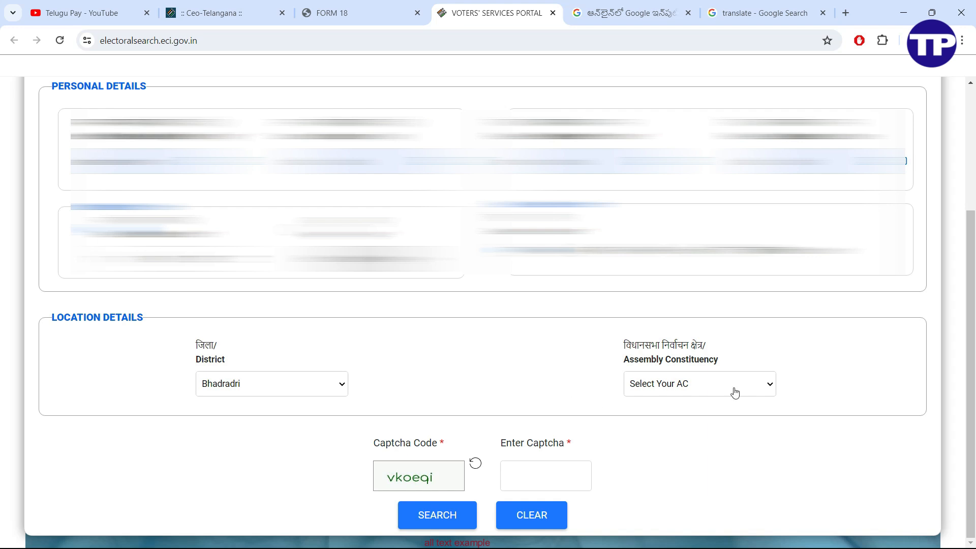
pyautogui.click(761, 392)
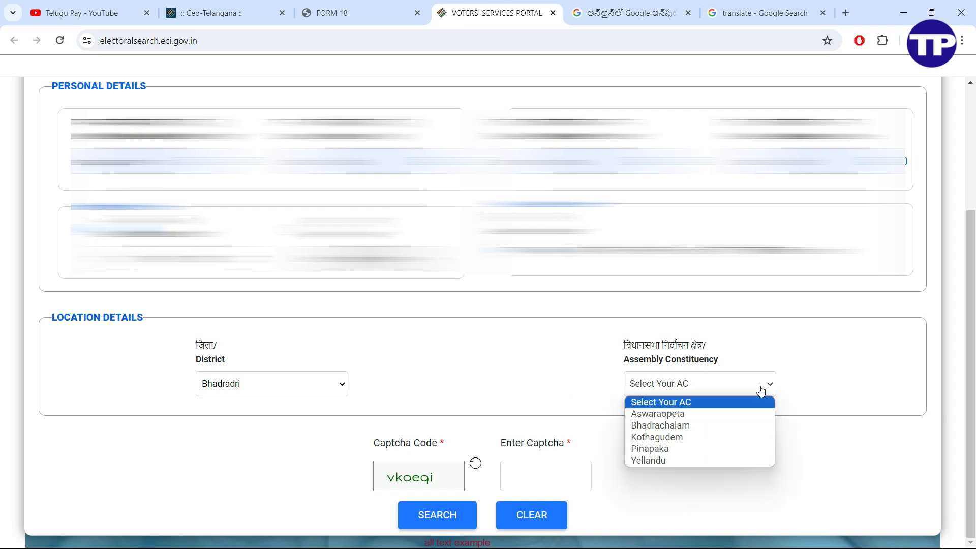
pyautogui.click(732, 449)
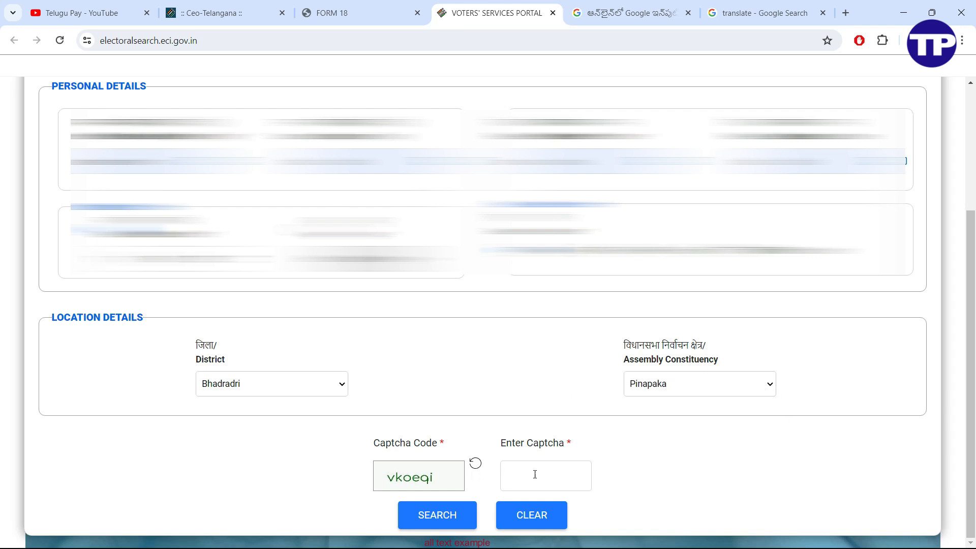
pyautogui.write('vkoeqi')
pyautogui.click(437, 515)
# View the found voter's details, note part number and serial, then return to Form 18
pyautogui.scroll(-5, 437, 515)
pyautogui.moveTo(425, 298); pyautogui.dragTo(574, 302)
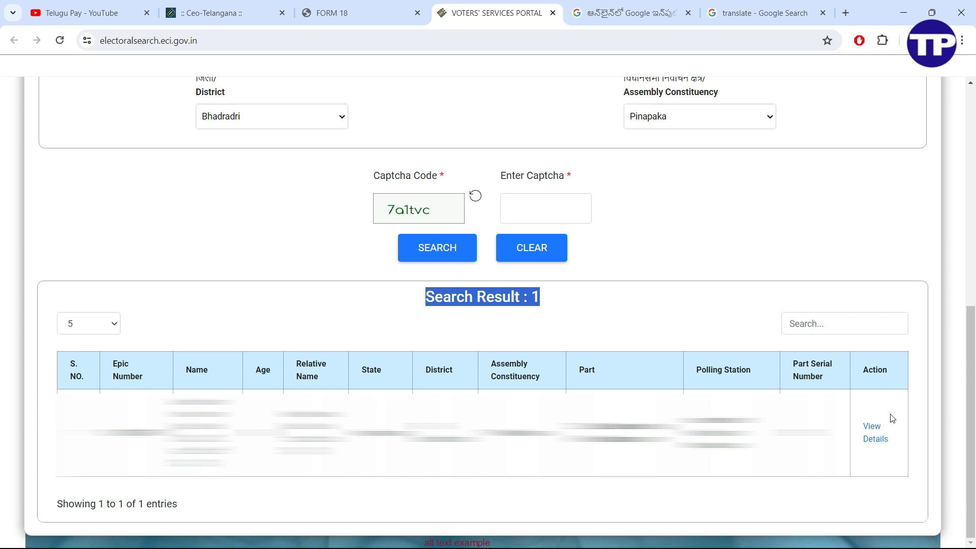
pyautogui.click(876, 441)
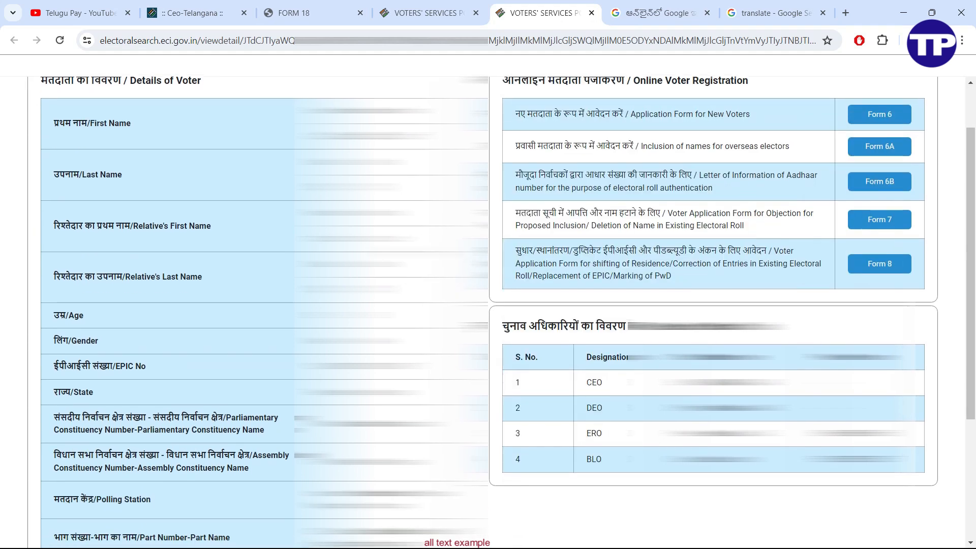
pyautogui.scroll(-2, 488, 305)
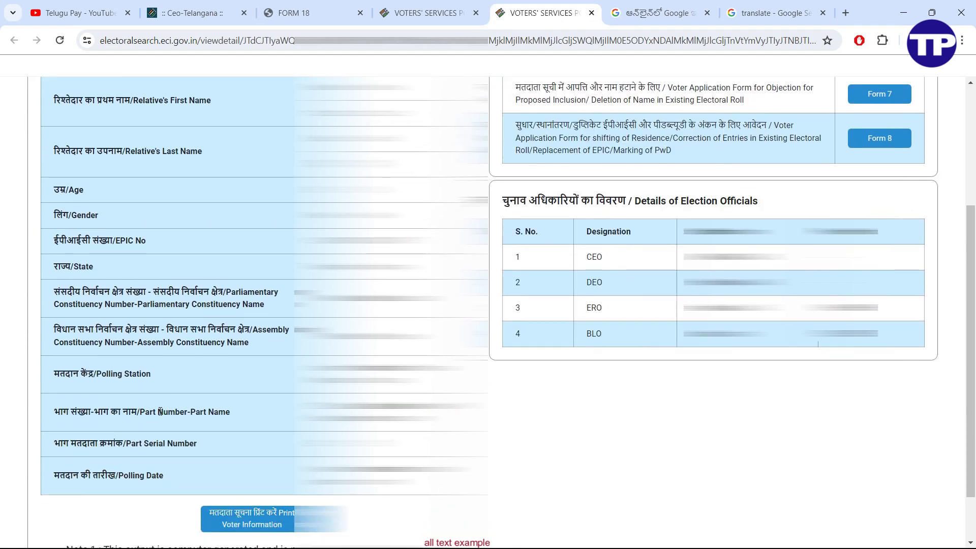
pyautogui.moveTo(158, 411); pyautogui.dragTo(225, 412)
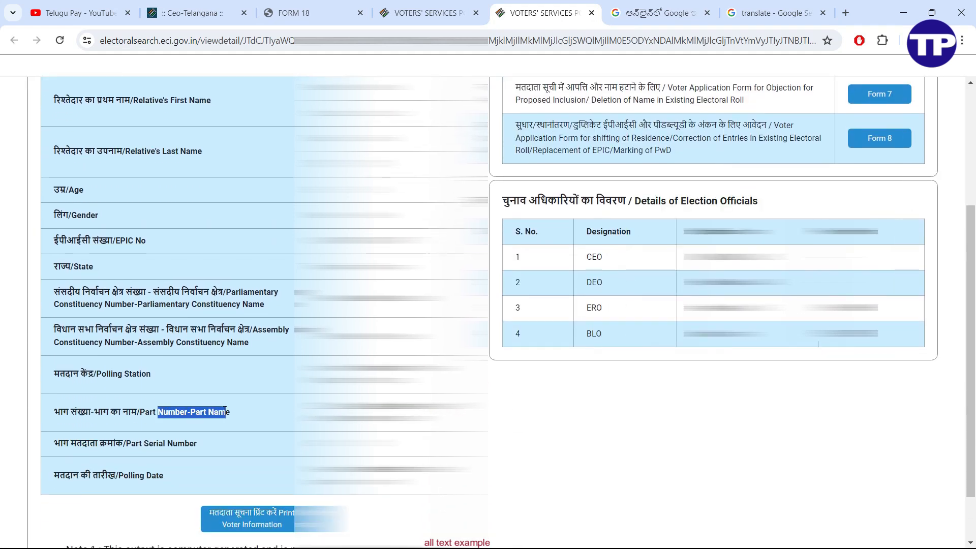
pyautogui.moveTo(159, 444); pyautogui.dragTo(180, 441)
pyautogui.click(207, 413)
pyautogui.click(311, 13)
pyautogui.doubleClick(552, 178)
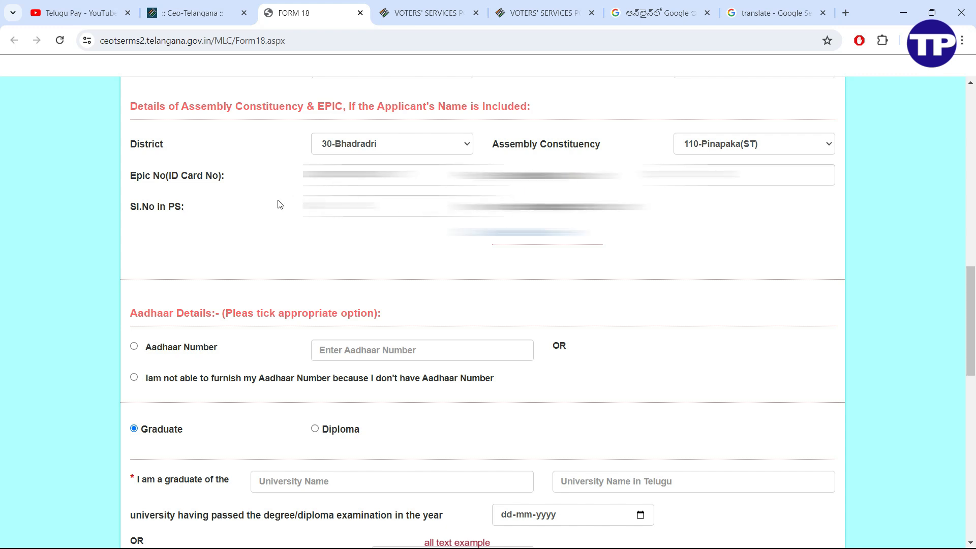
# Under Aadhaar Details, choose the Aadhaar Number option instead of 'not able to furnish'
pyautogui.moveTo(134, 316); pyautogui.dragTo(219, 315)
pyautogui.click(151, 349)
pyautogui.moveTo(151, 349); pyautogui.dragTo(217, 347)
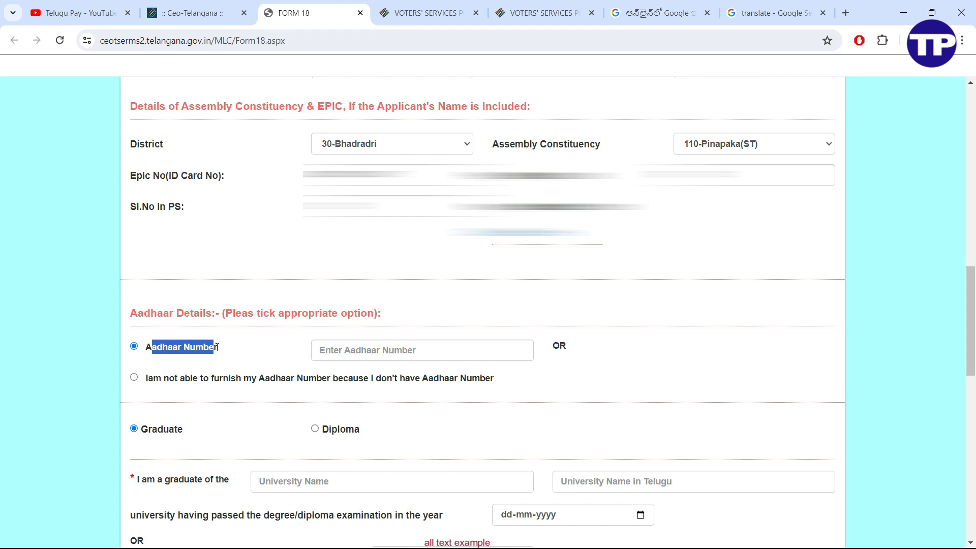
pyautogui.click(343, 351)
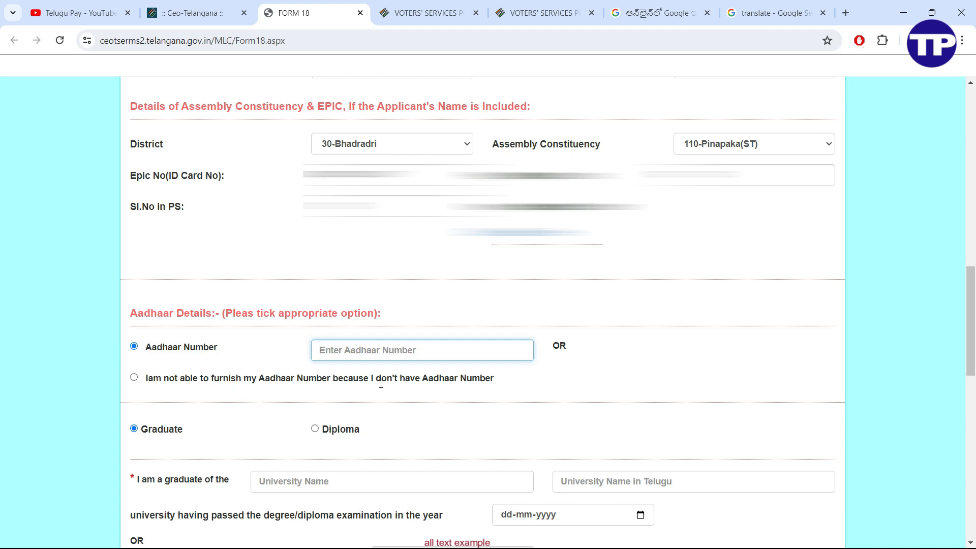
pyautogui.click(134, 378)
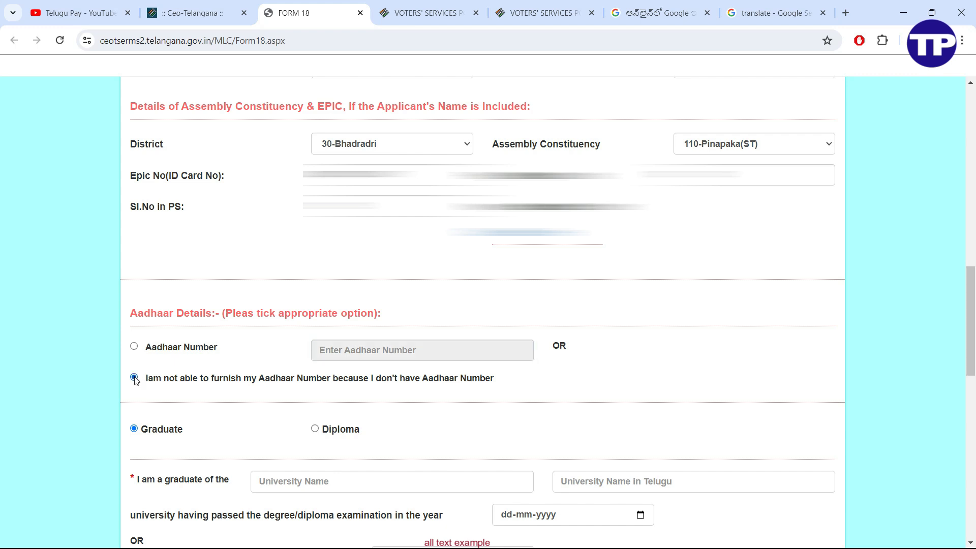
pyautogui.click(134, 346)
pyautogui.scroll(-4, 424, 125)
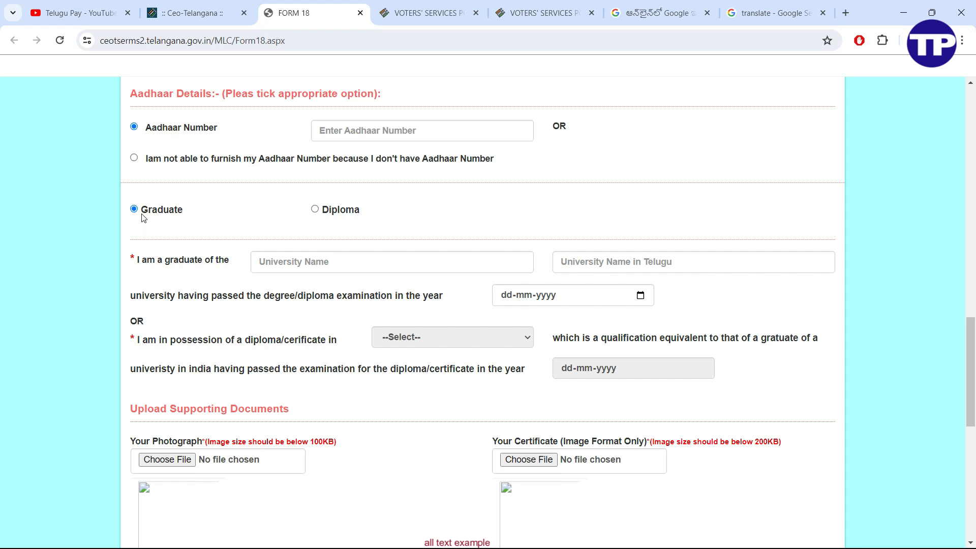
# Choose Graduate as the qualification type and enter kakatiya University as the university
pyautogui.click(315, 210)
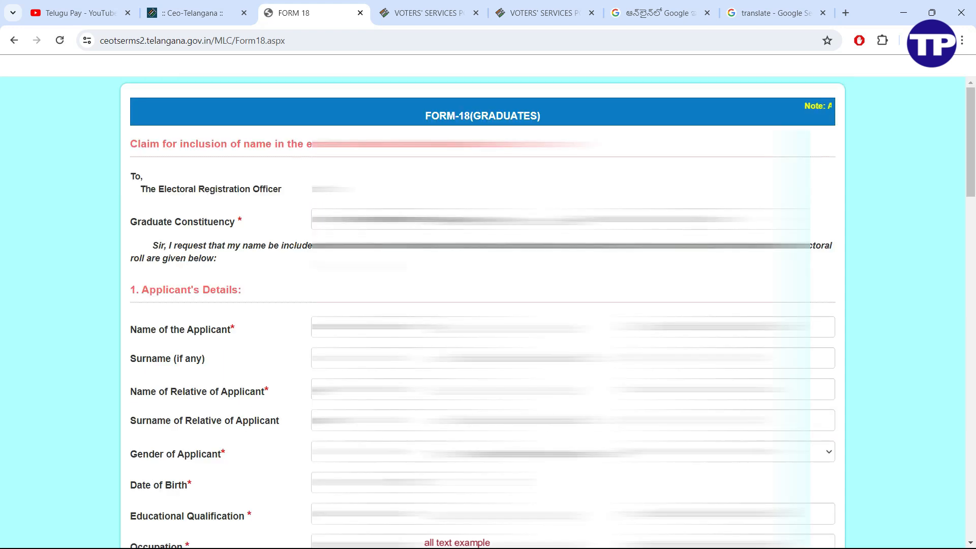
pyautogui.scroll(-2, 260, 304)
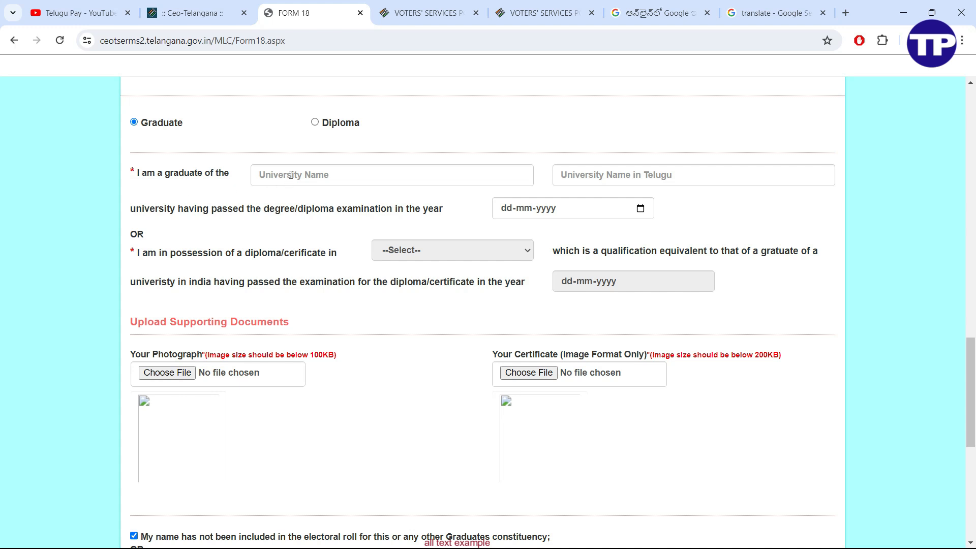
pyautogui.click(308, 175)
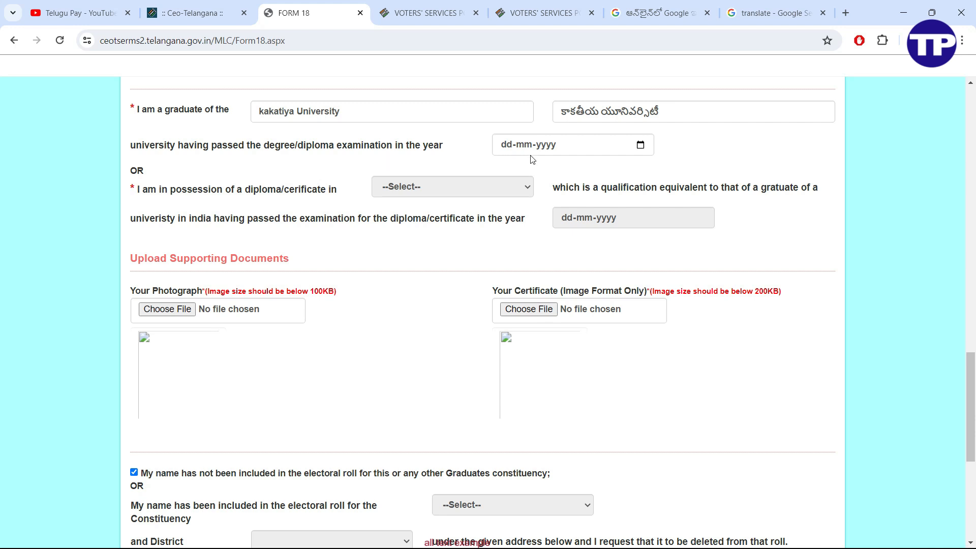
pyautogui.scroll(-2, 524, 152)
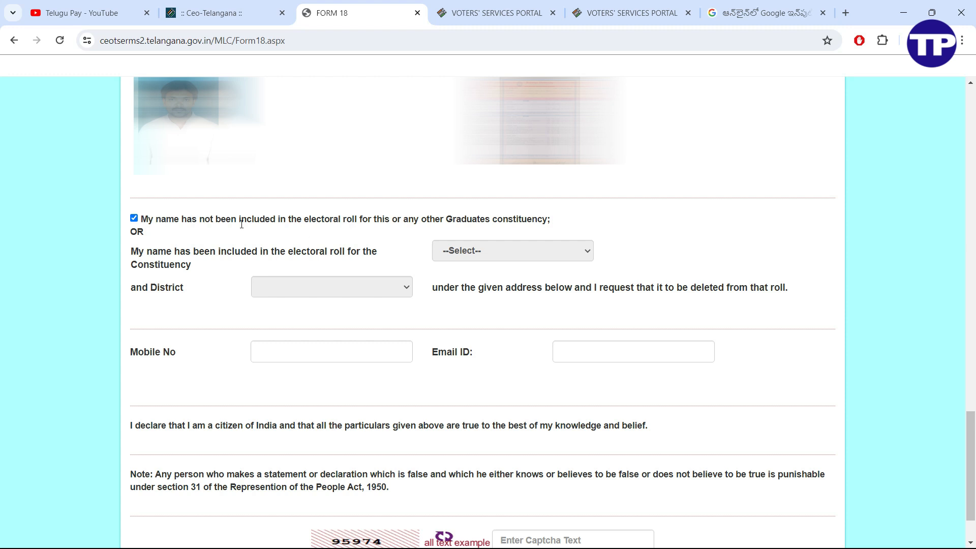
# Tick the not-on-any-graduates-roll declaration, enter the captcha, and submit Form-18
pyautogui.click(134, 218)
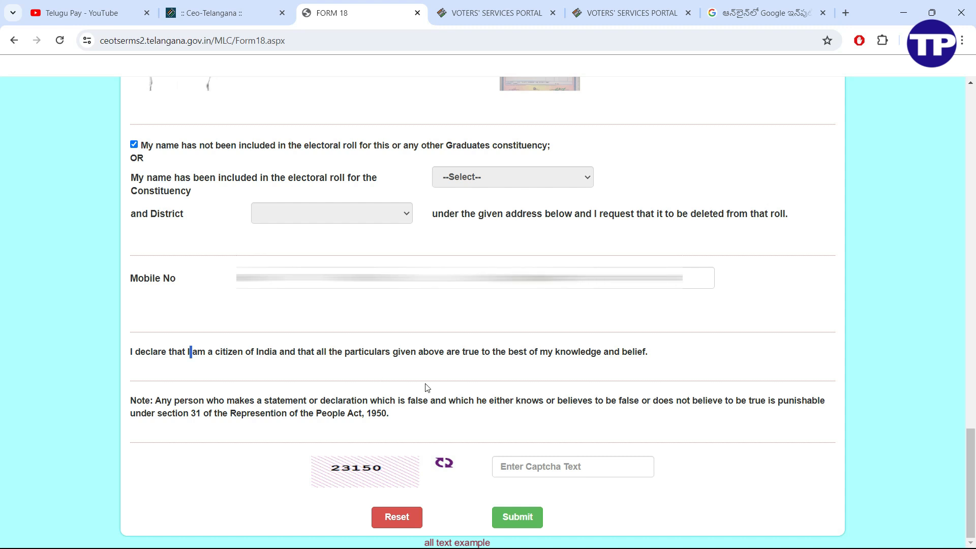
pyautogui.click(552, 463)
pyautogui.write('23150')
pyautogui.click(518, 518)
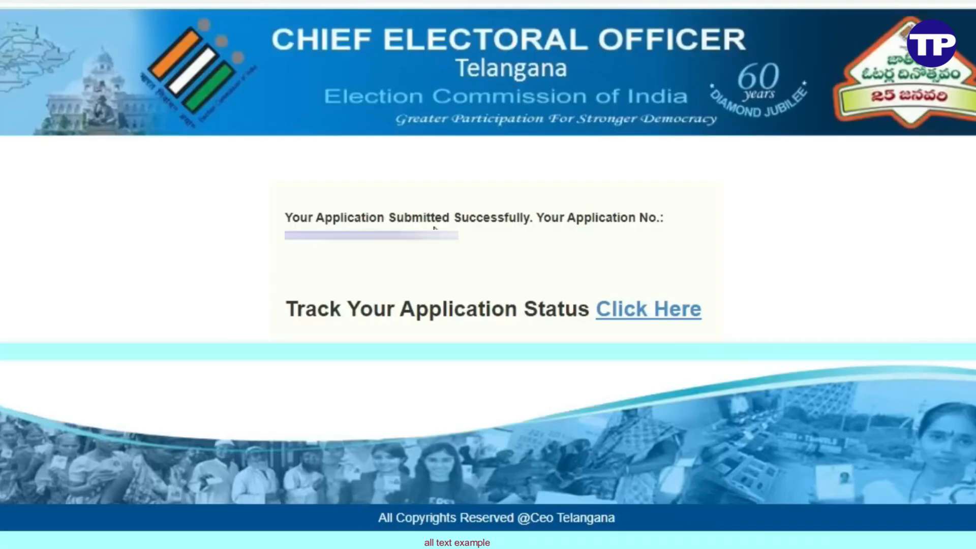